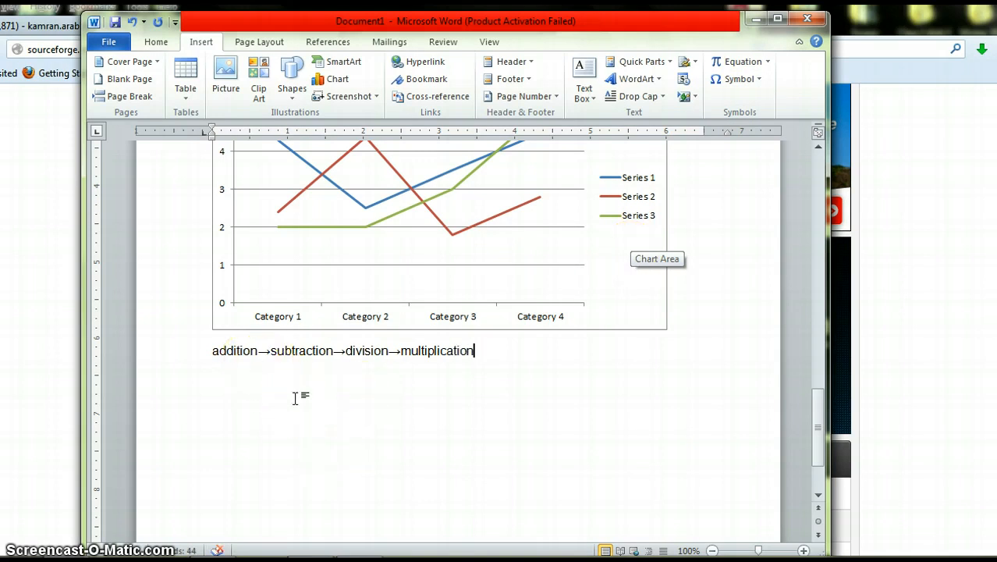
left_click(273, 353)
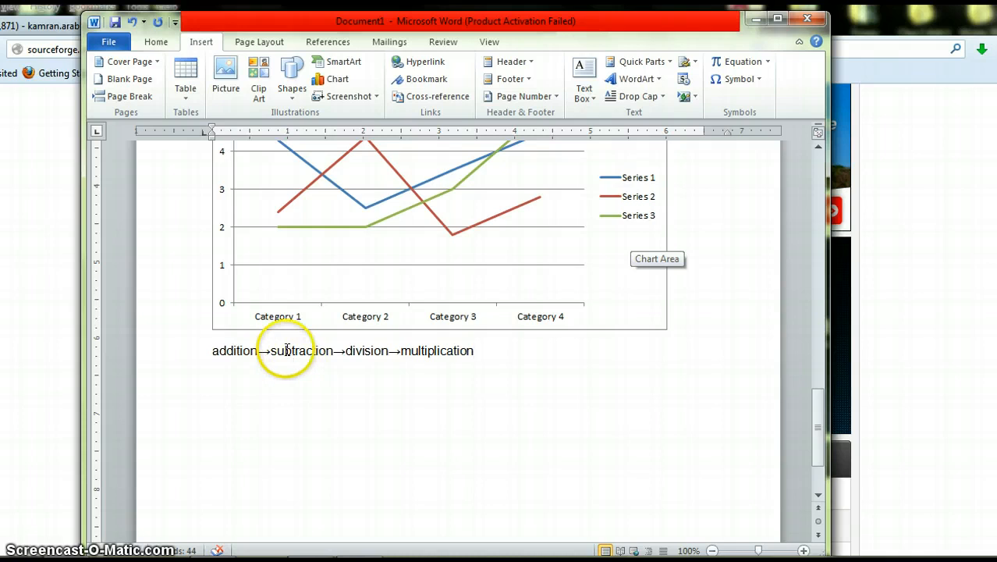
left_click(316, 402)
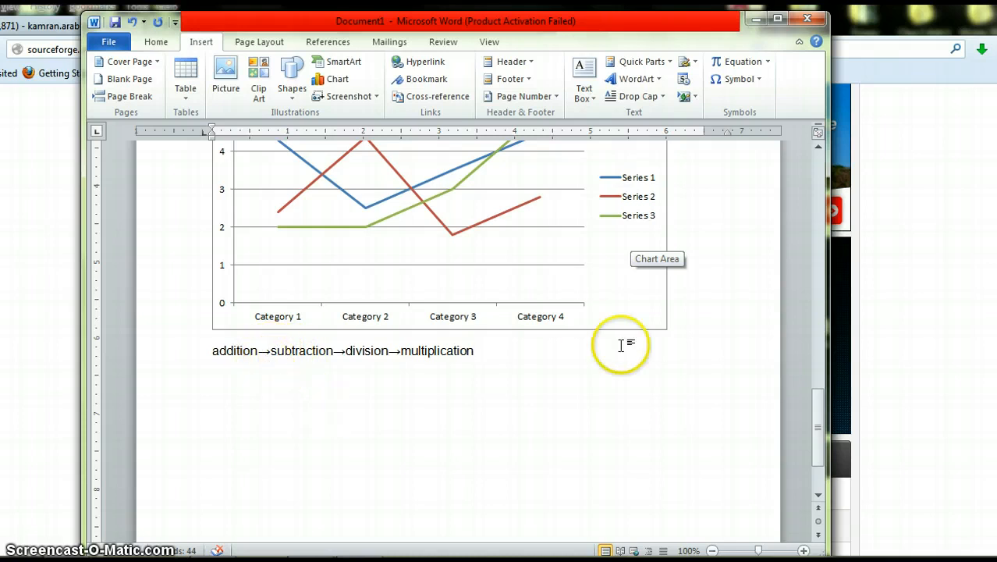
left_click(768, 62)
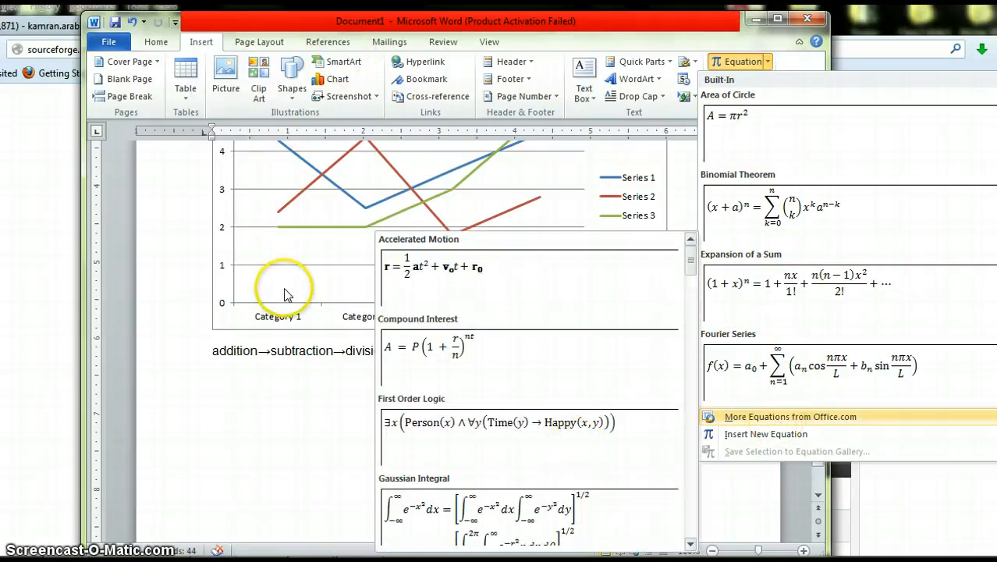
left_click(277, 437)
left_click(258, 44)
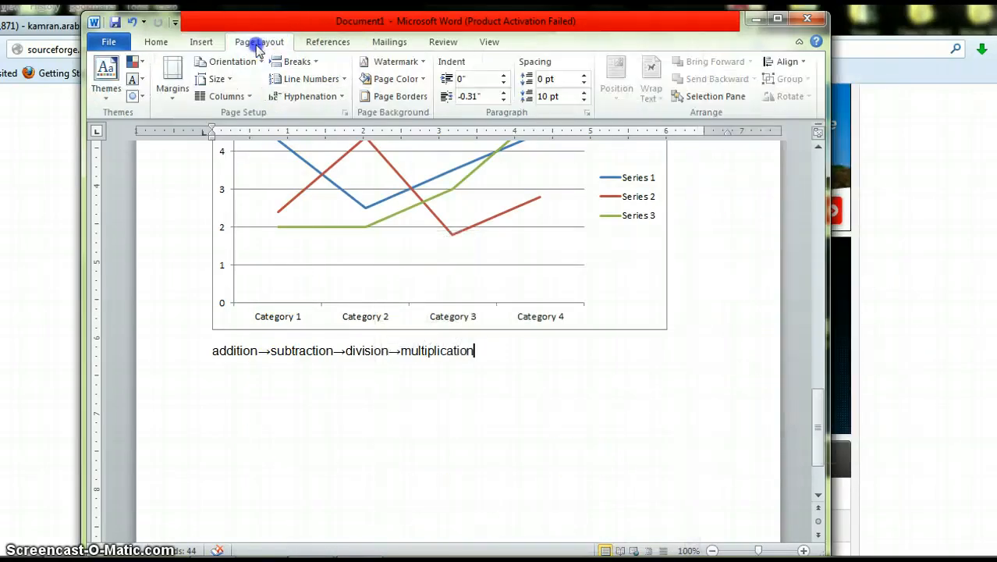
left_click(107, 87)
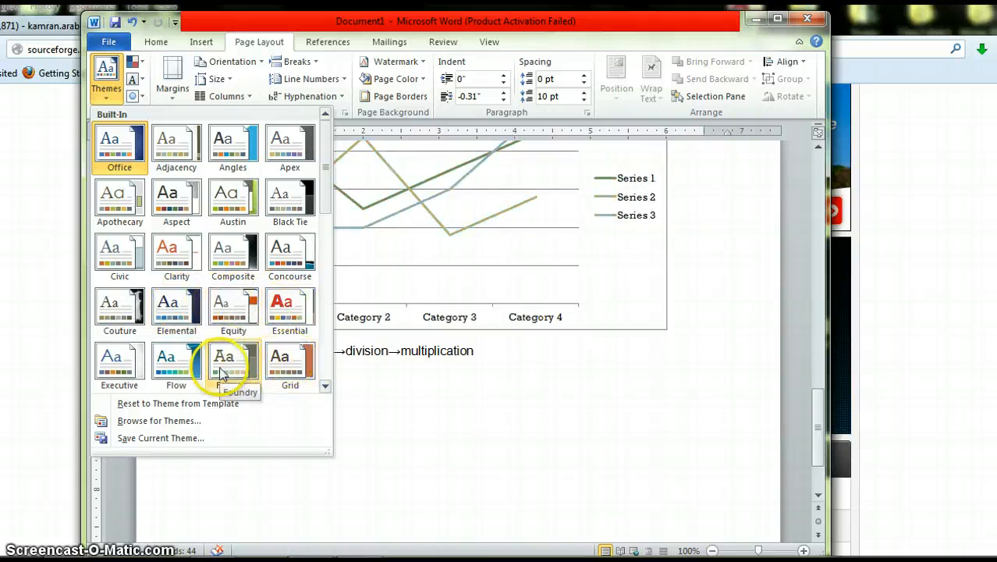
left_click(384, 448)
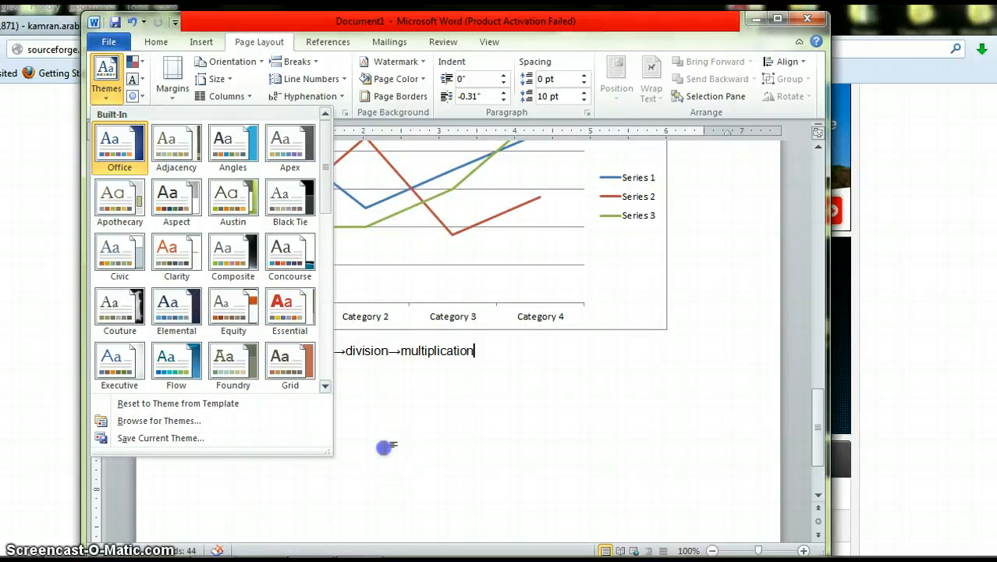
Step: Set the page margins to the Narrow preset
left_click(172, 101)
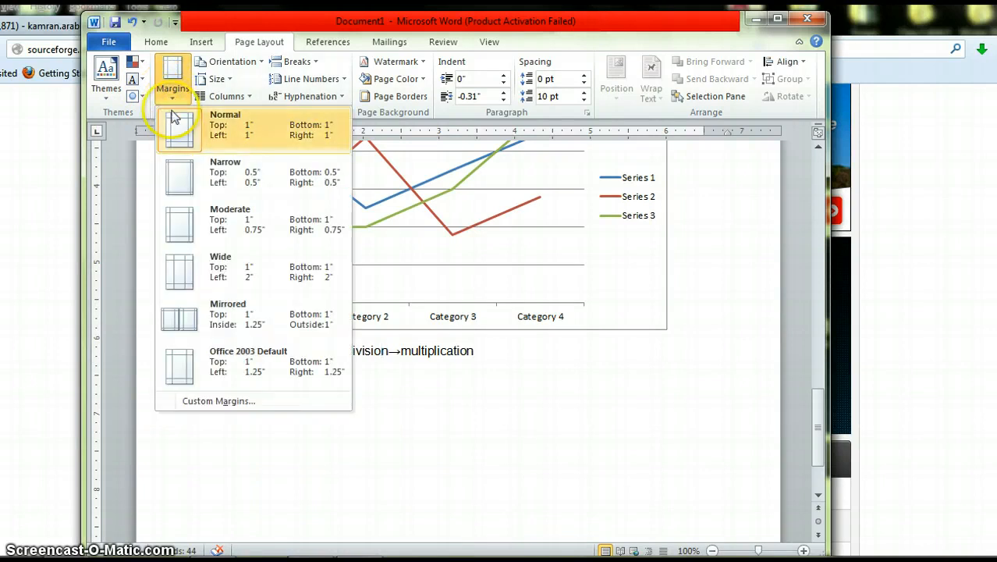
left_click(179, 139)
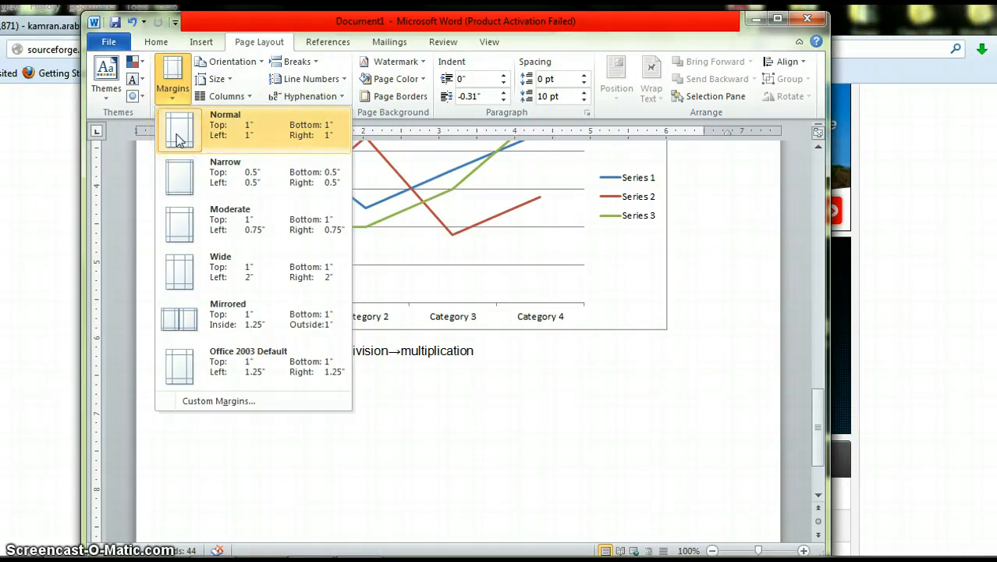
left_click(173, 86)
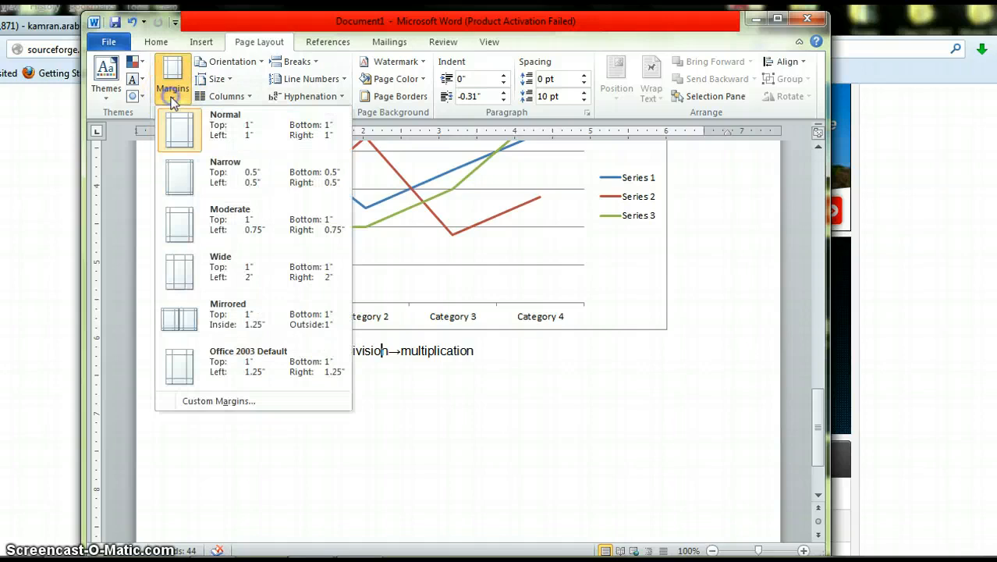
left_click(169, 141)
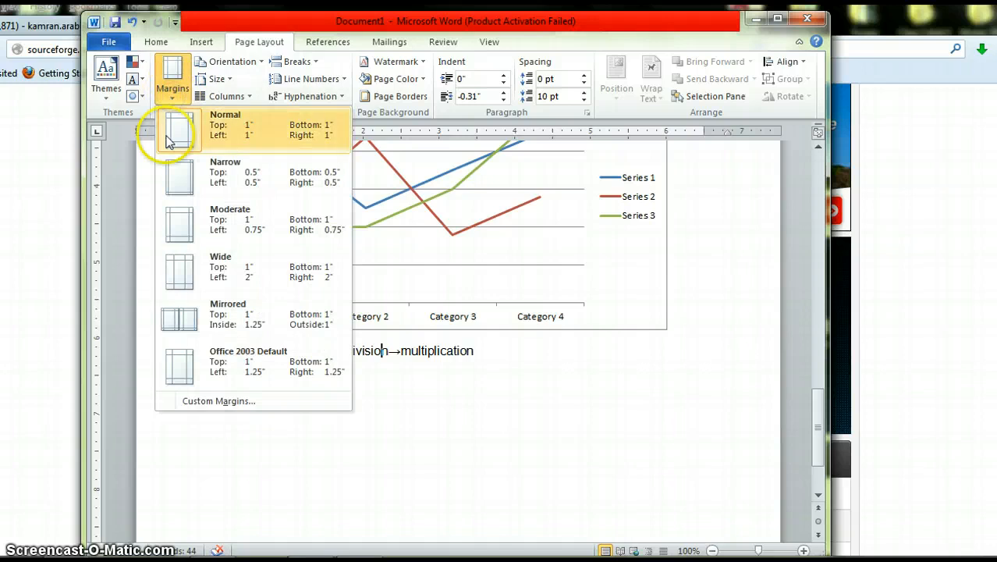
left_click(177, 181)
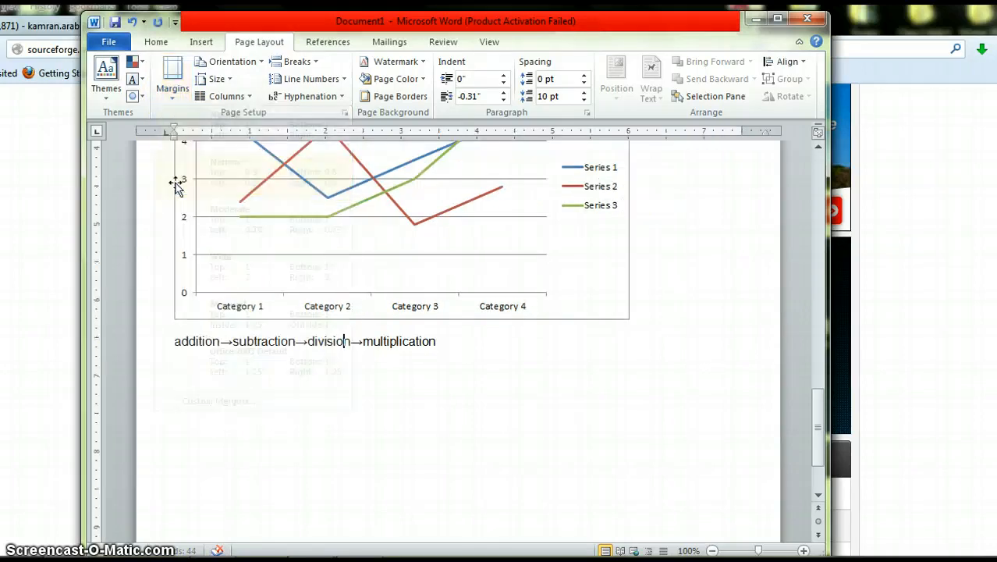
Step: Switch the page margins to the Mirrored preset and then back to the Normal preset
left_click(171, 94)
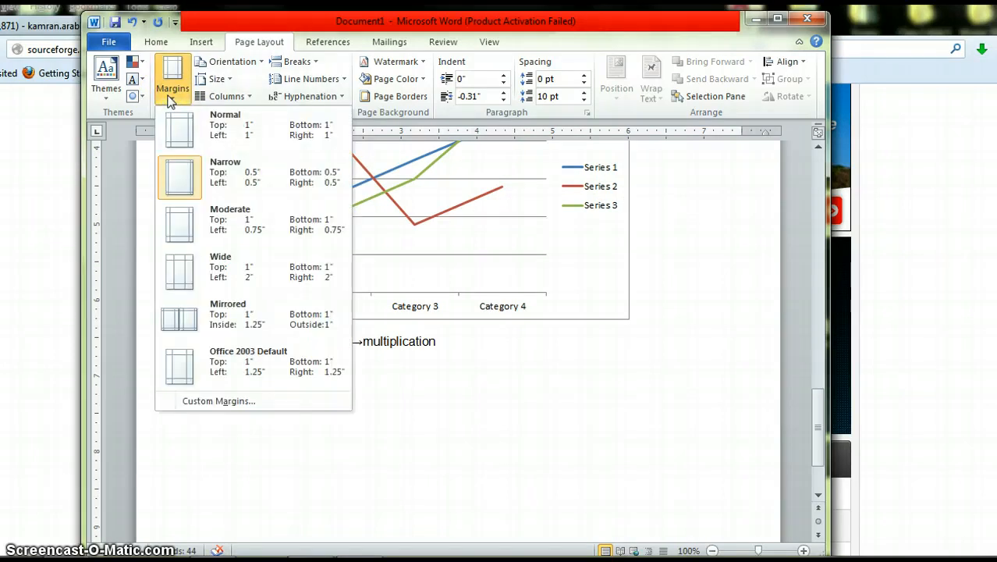
left_click(176, 316)
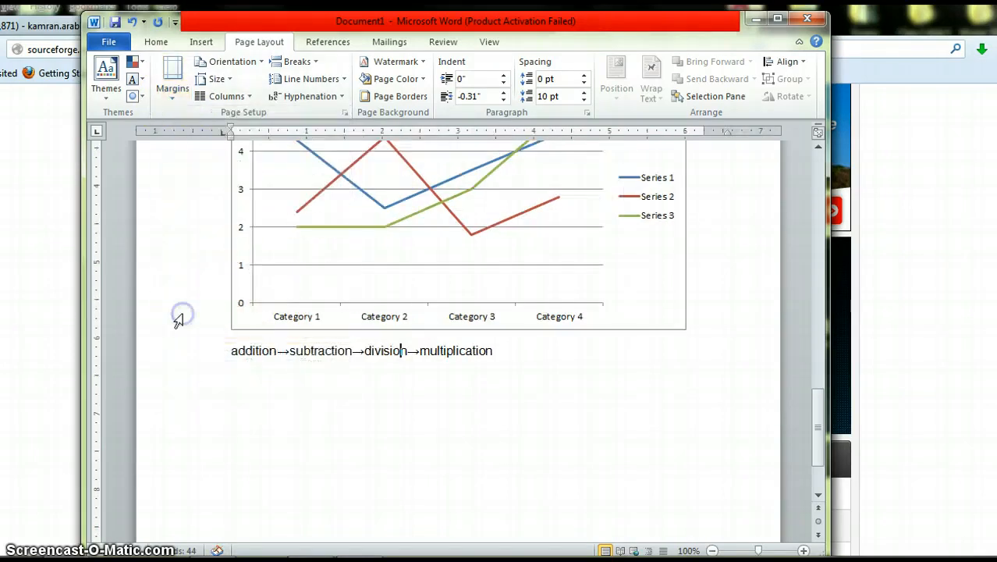
left_click(171, 104)
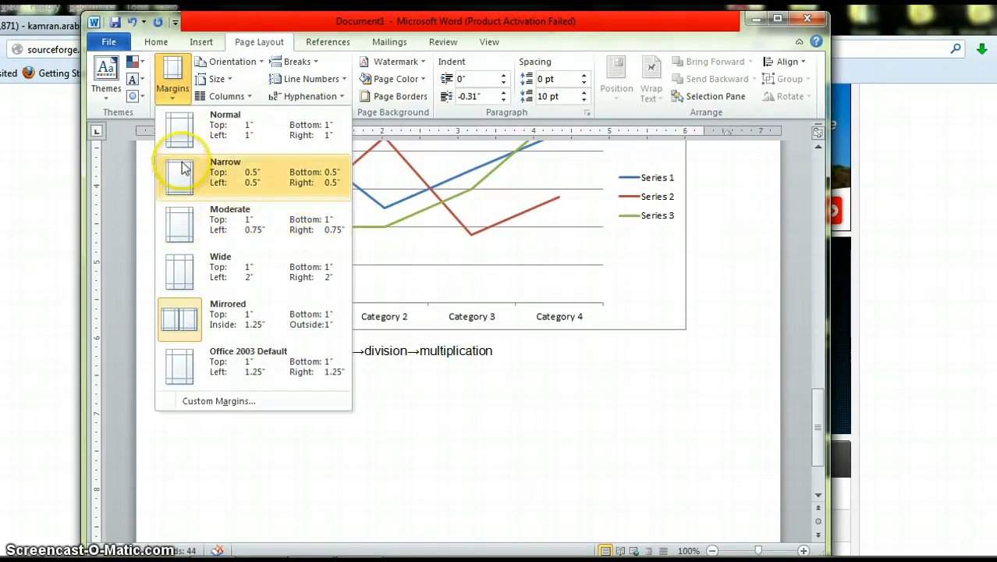
left_click(195, 127)
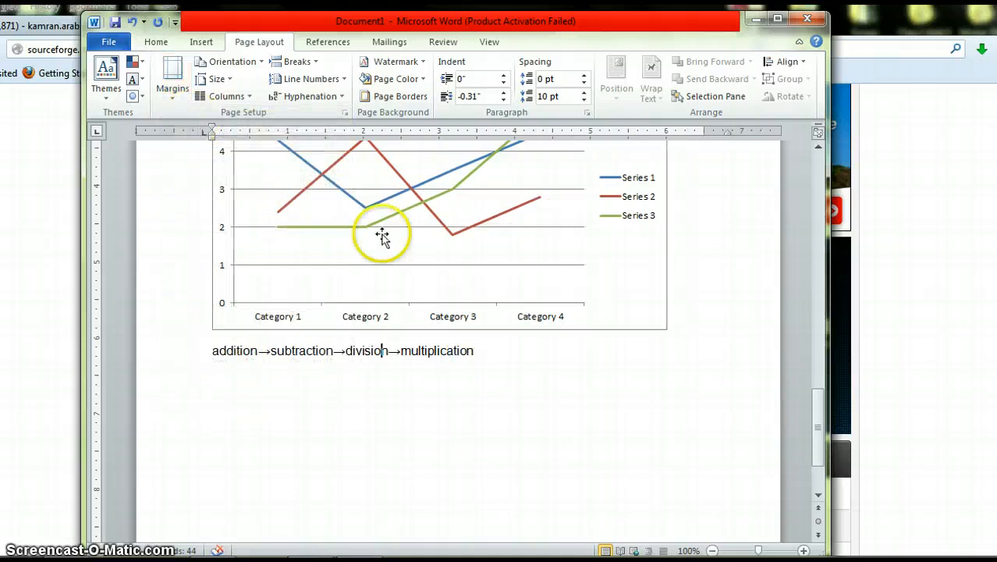
left_click(249, 96)
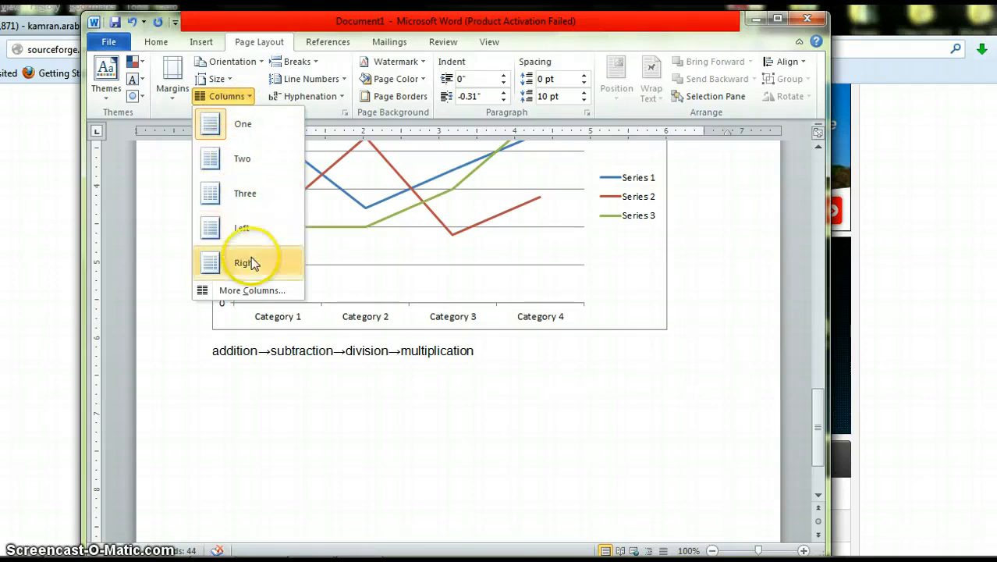
left_click(248, 98)
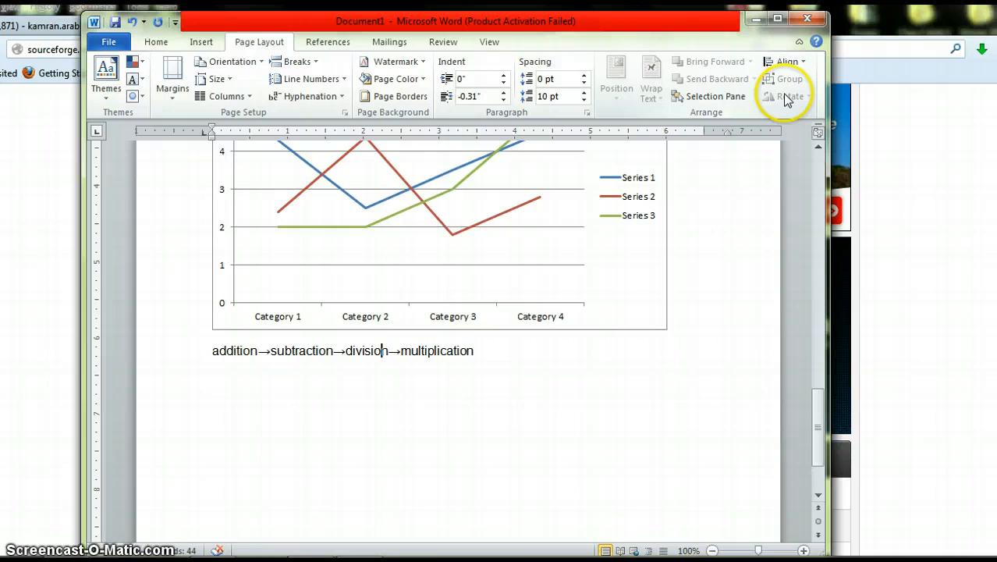
left_click(332, 44)
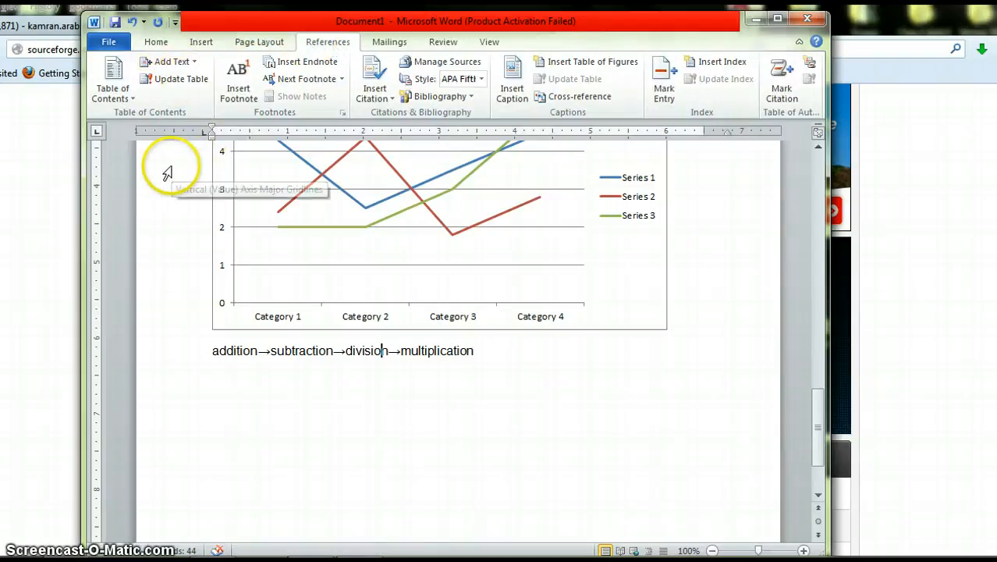
left_click(131, 100)
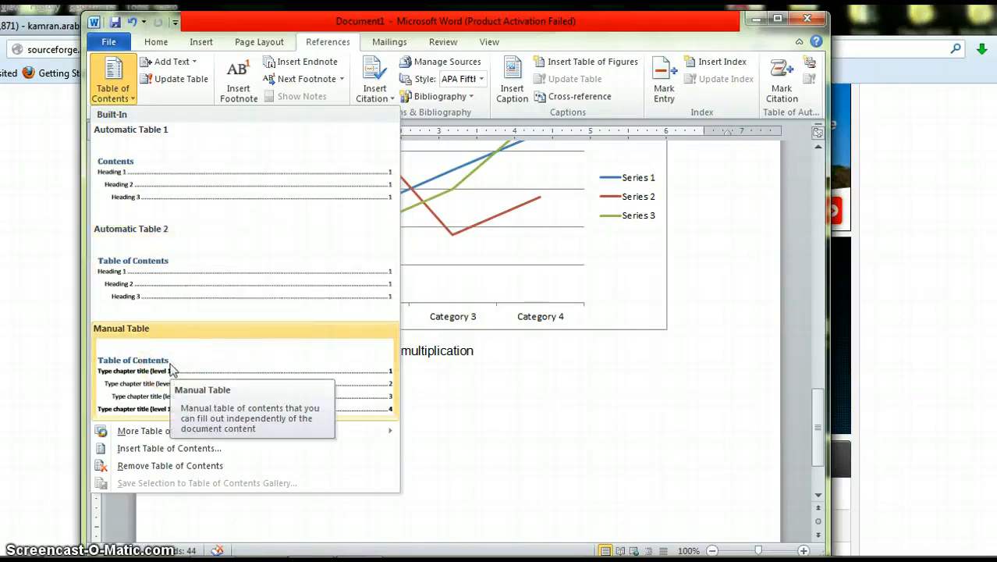
left_click(635, 448)
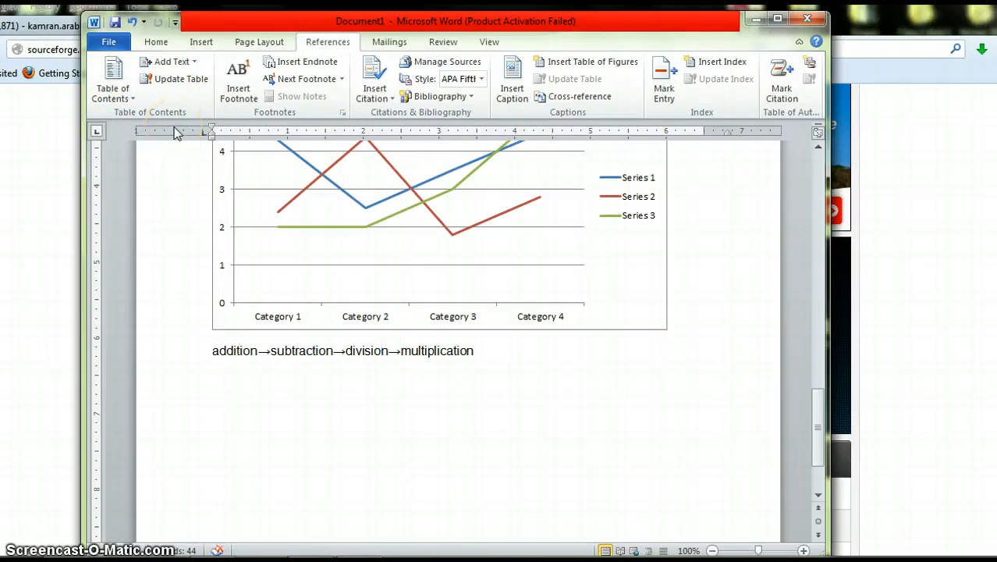
Step: Add a new Book citation source with author john irving, title the world according to garp, year 1980, city chicago
left_click(392, 99)
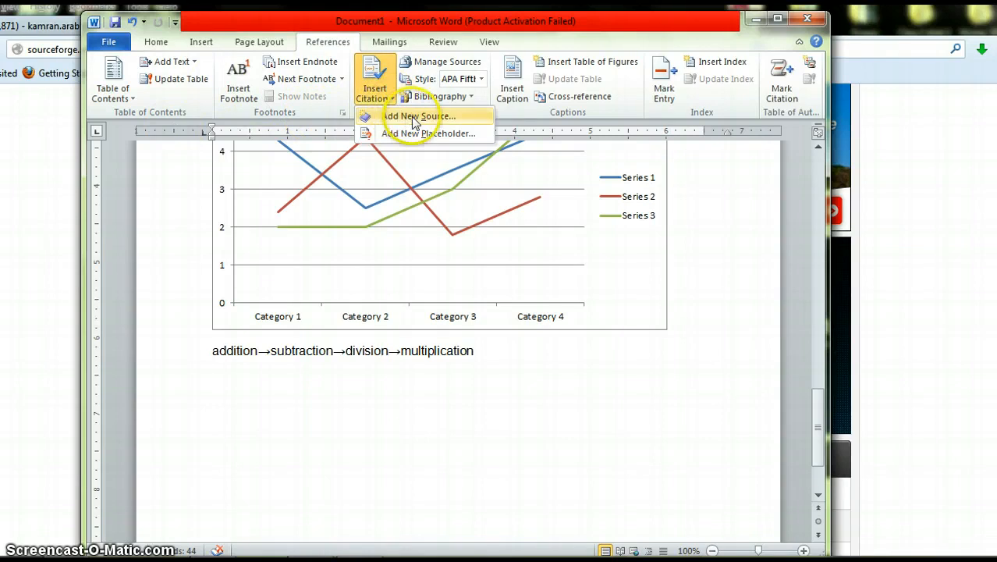
left_click(411, 116)
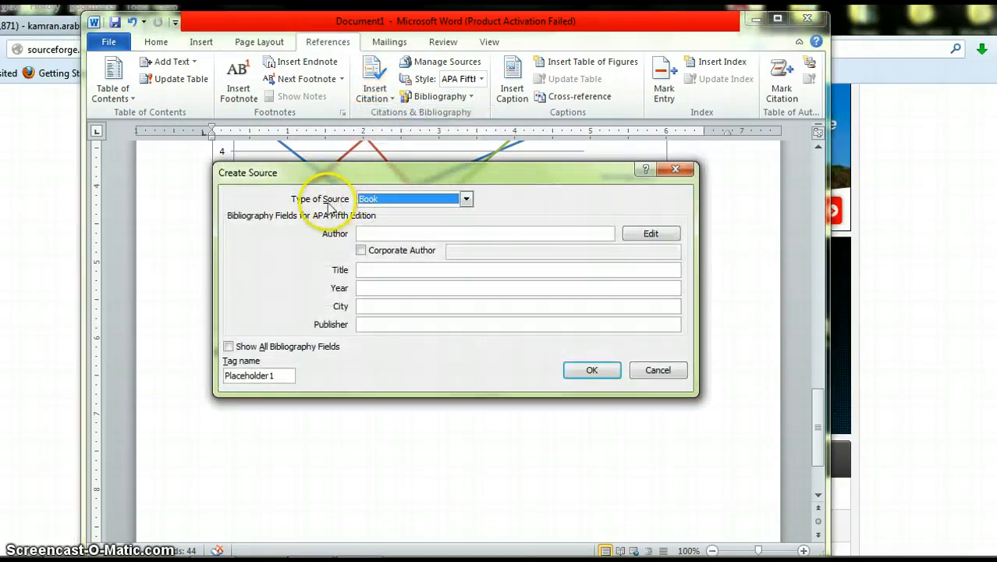
left_click(404, 201)
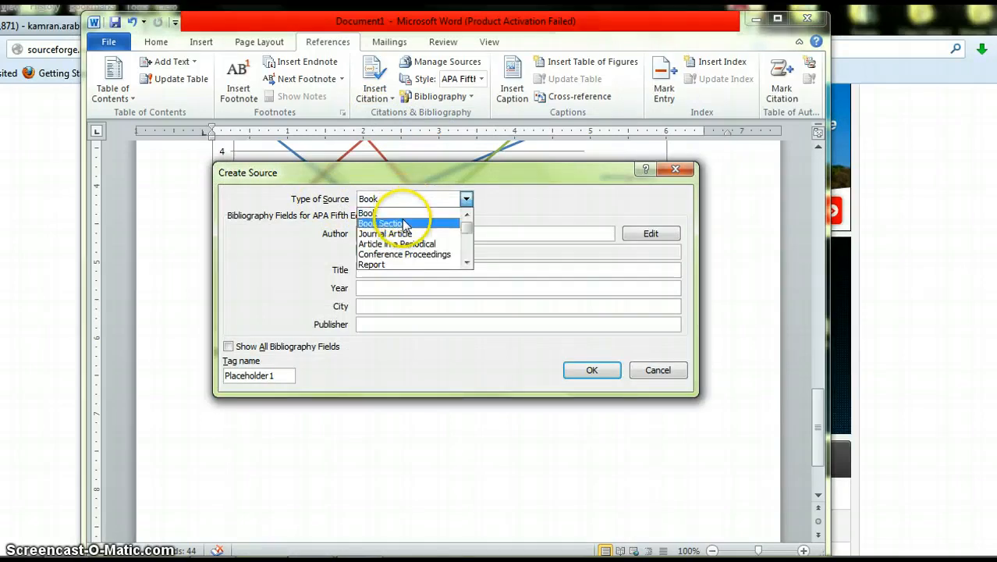
left_click(404, 212)
left_click(399, 237)
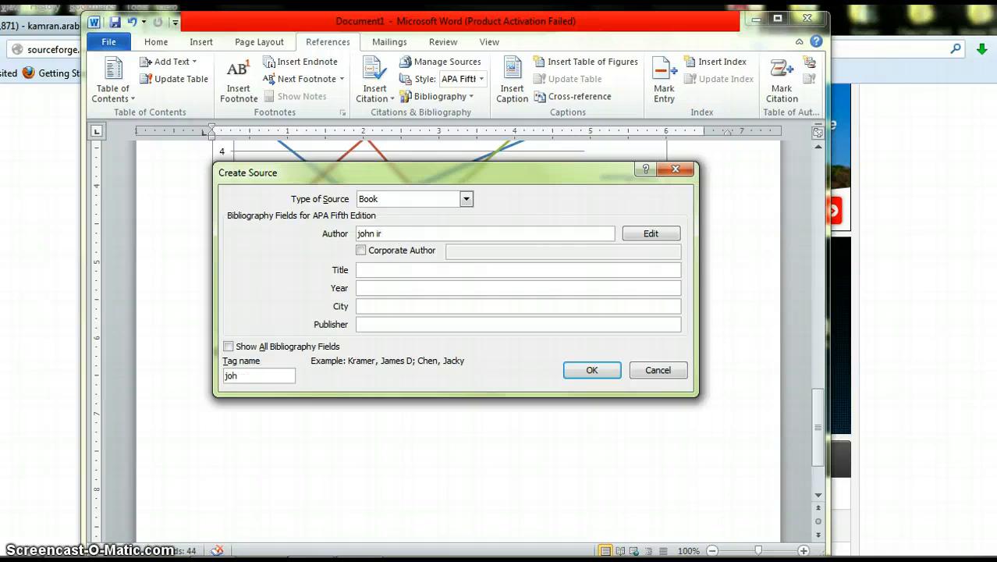
left_click(408, 265)
left_click(407, 267)
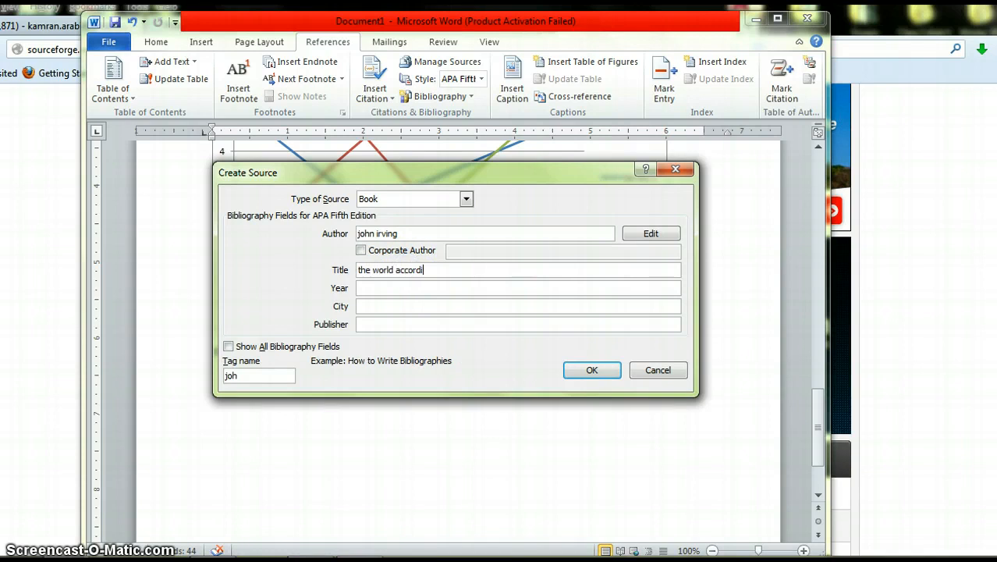
type("the world according to garp")
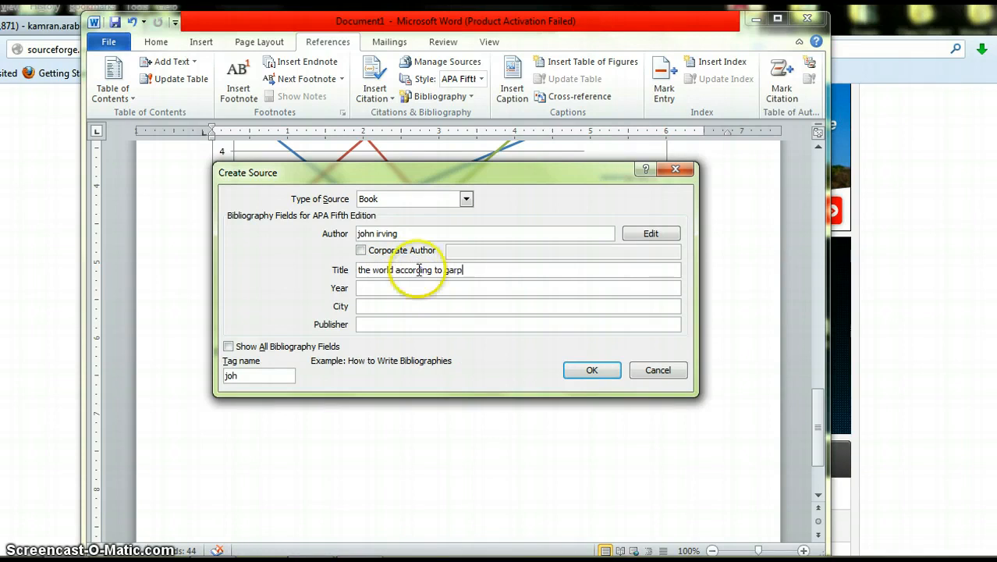
left_click(417, 289)
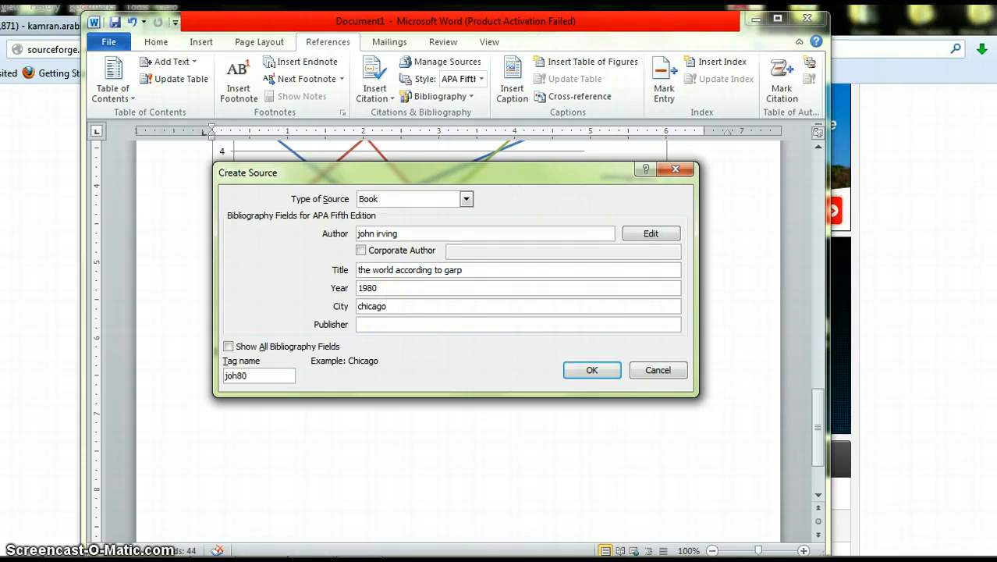
left_click(597, 372)
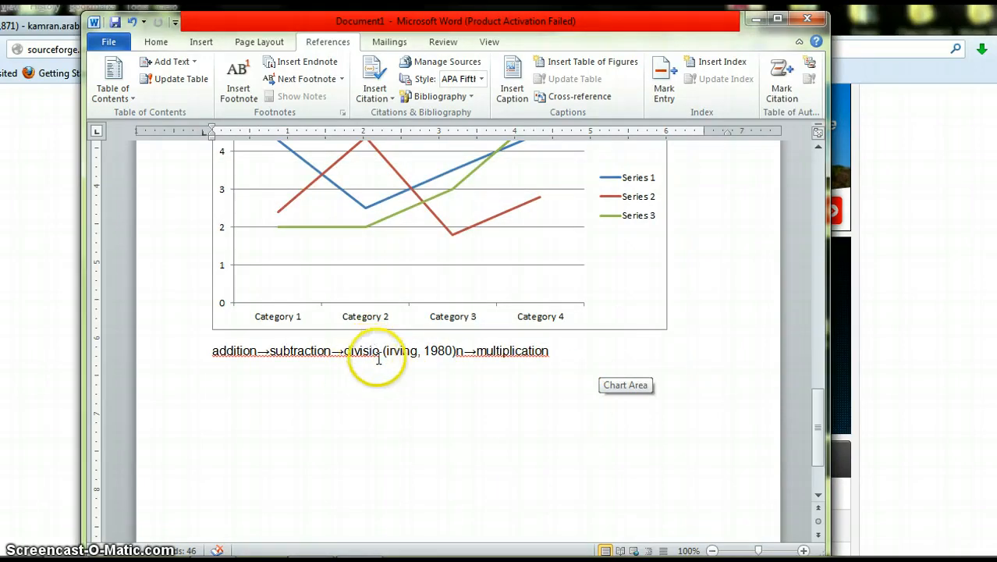
Step: Break the line at the inserted citation, then undo both the line break and the citation
left_click(441, 349)
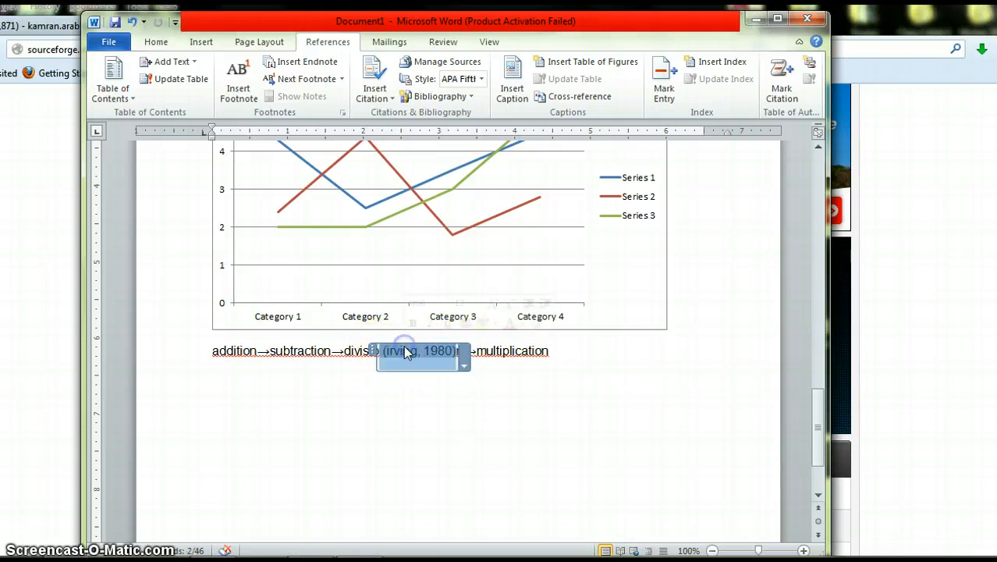
key("Return")
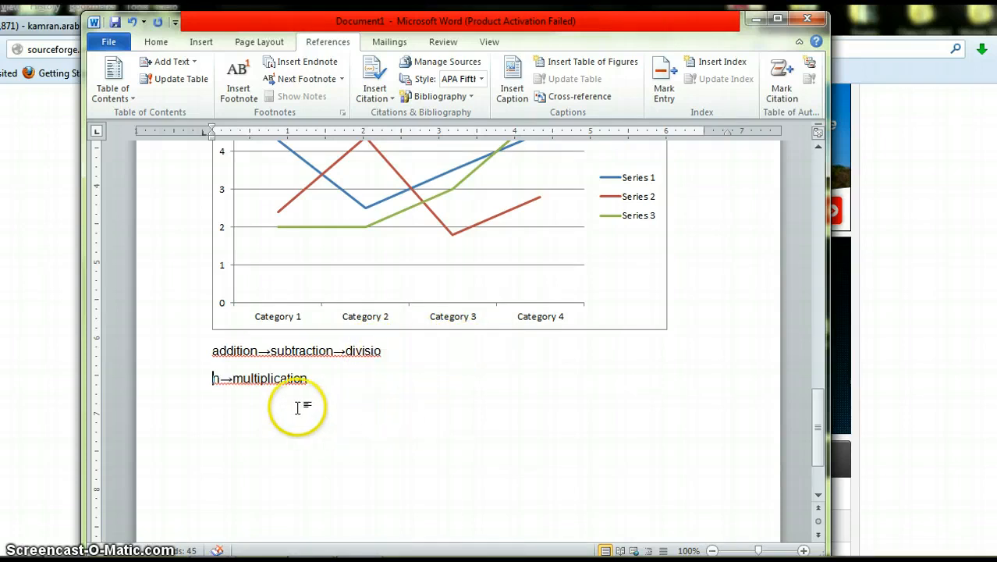
left_click(133, 24)
left_click(133, 23)
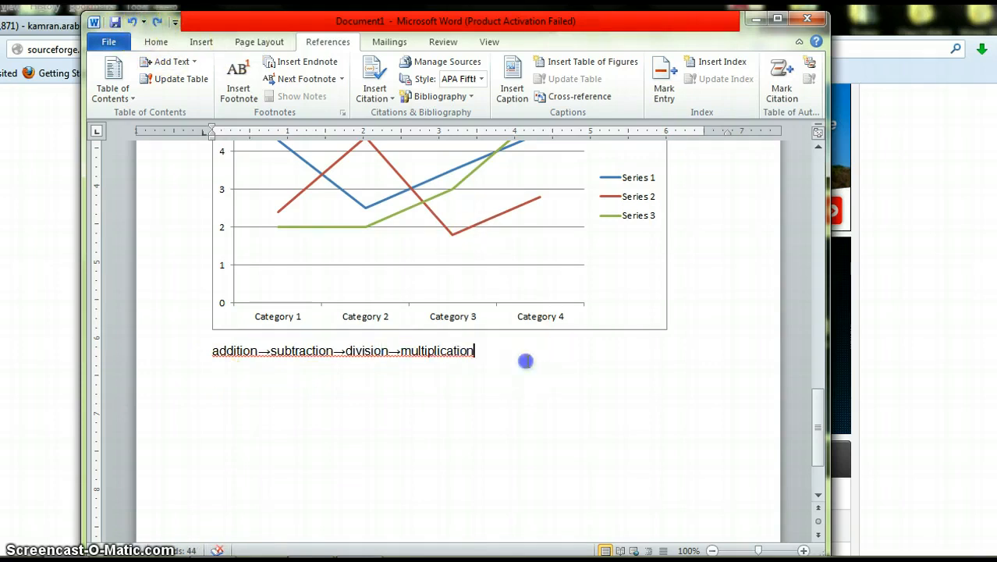
Step: Start a new line below the text and insert a citation for the irving 1980 source there
key("Return")
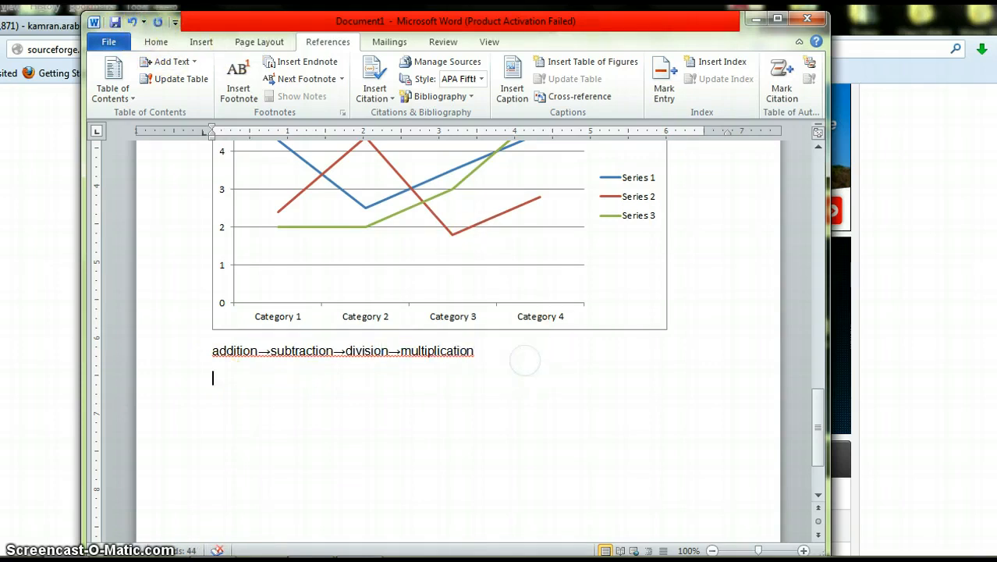
left_click(388, 99)
left_click(415, 118)
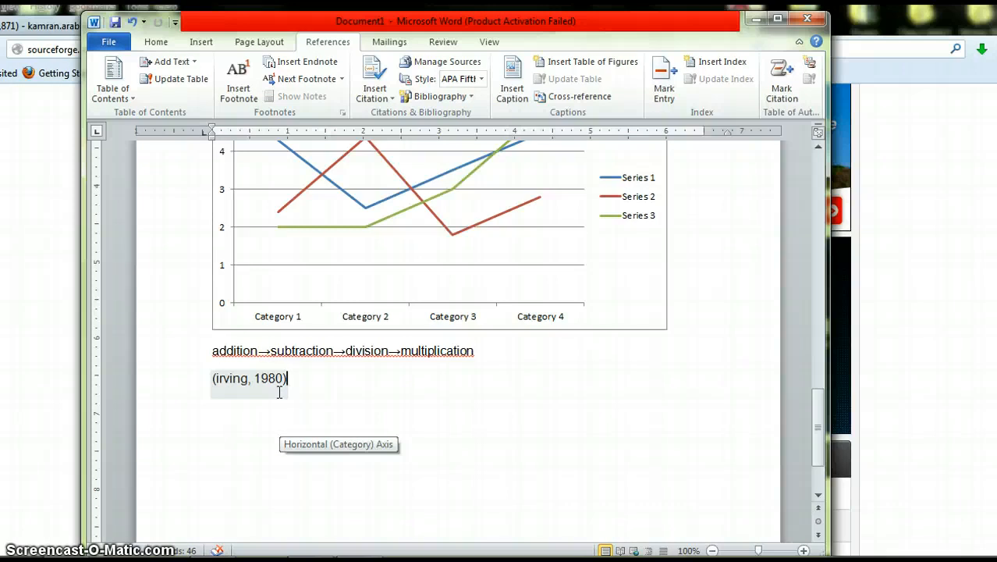
left_click(301, 396)
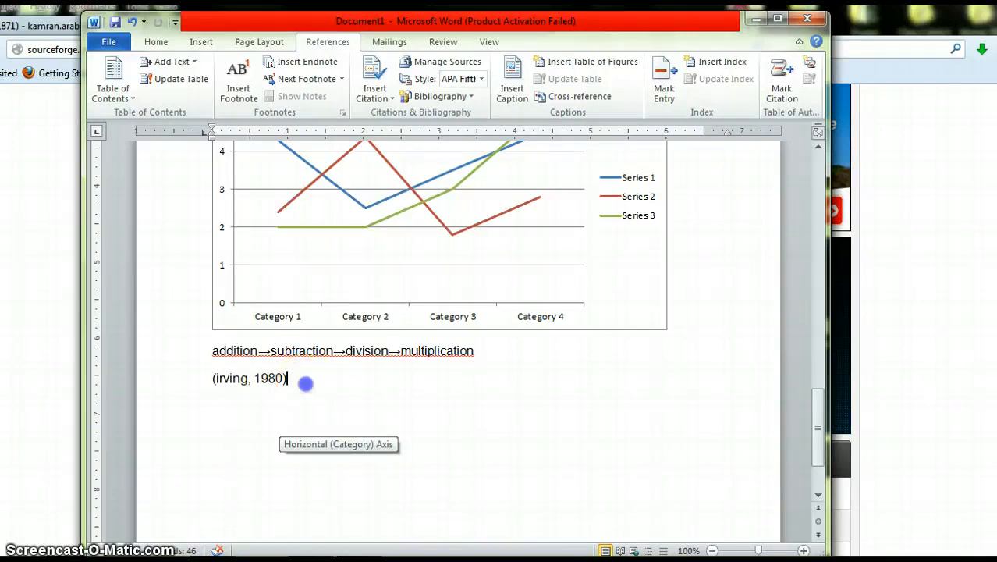
Step: Select the new (irving, 1980) citation and delete it
left_click_drag(305, 383, 207, 379)
key("Delete")
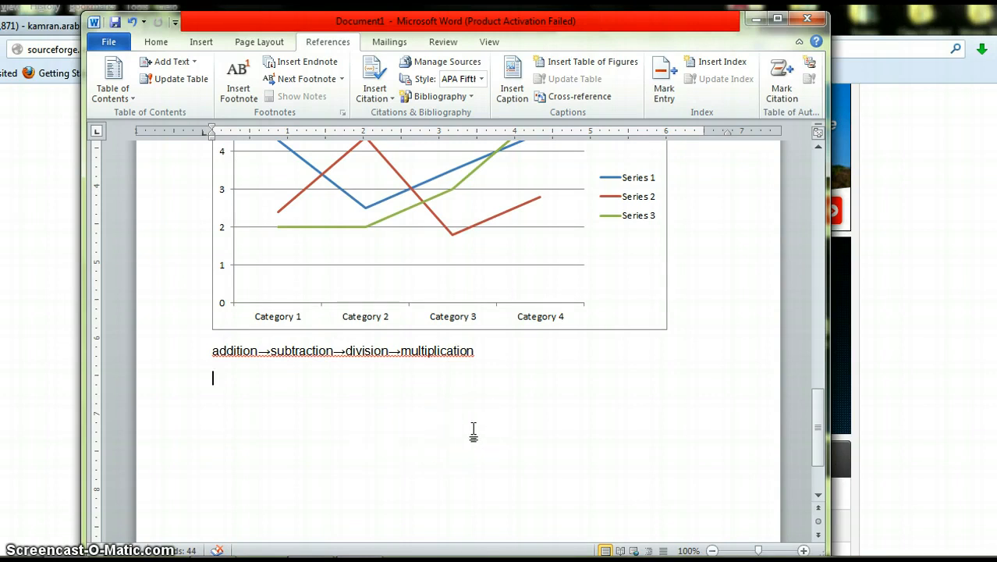
Step: Insert a Figure 1 caption on the line below the text, then select and delete it
left_click(515, 93)
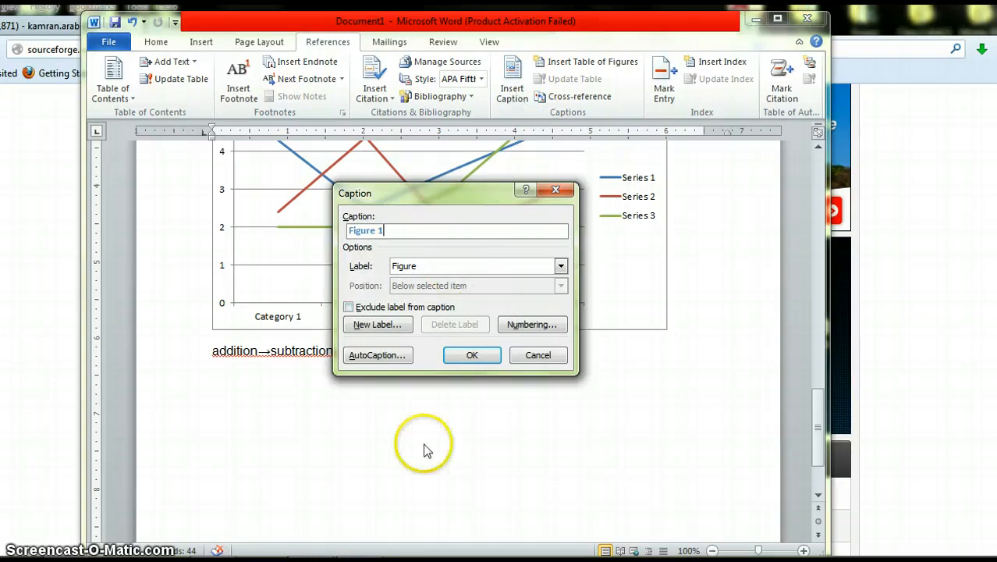
left_click(467, 355)
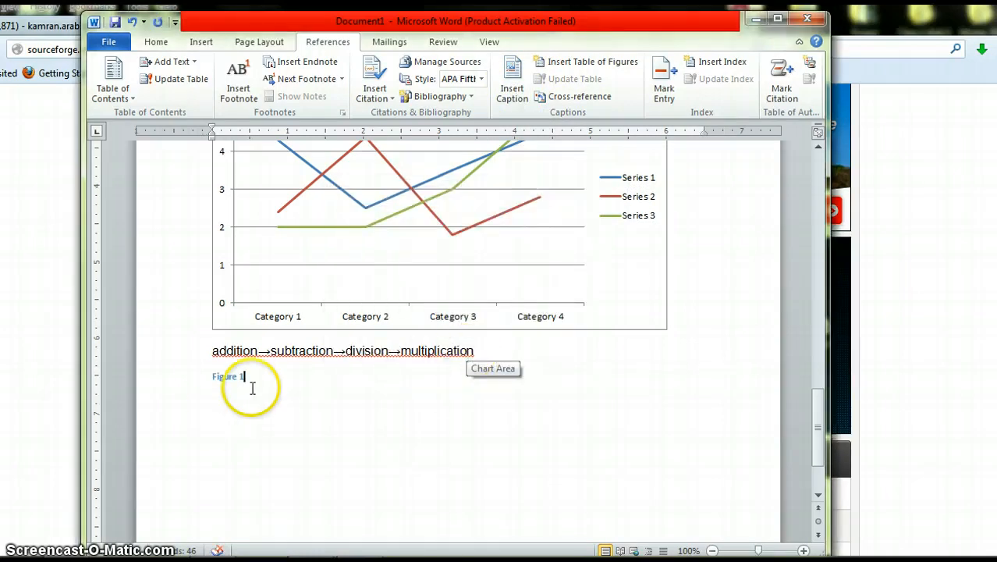
left_click_drag(249, 378, 214, 377)
key("Delete")
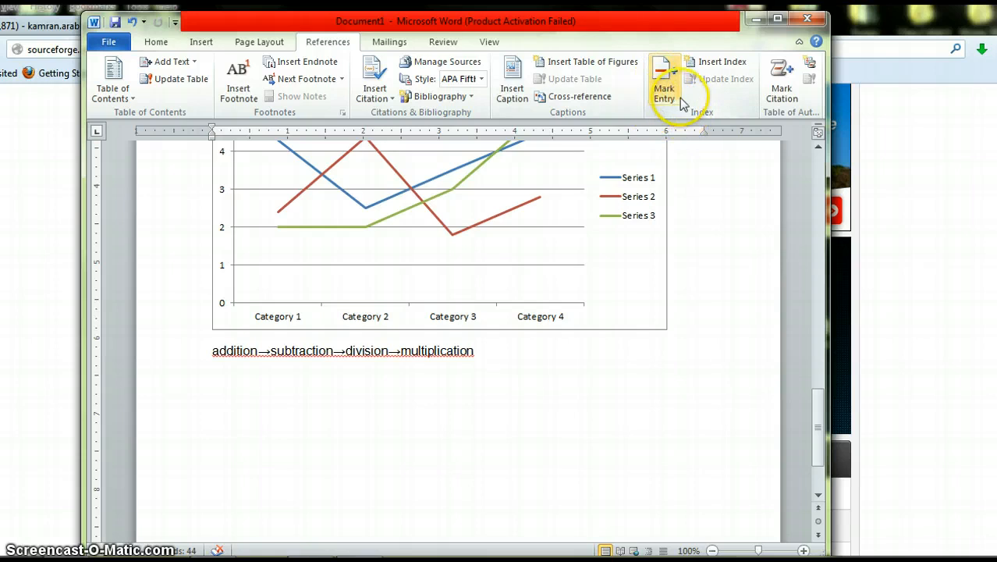
Step: Start a spelling and grammar check of the document
left_click(392, 43)
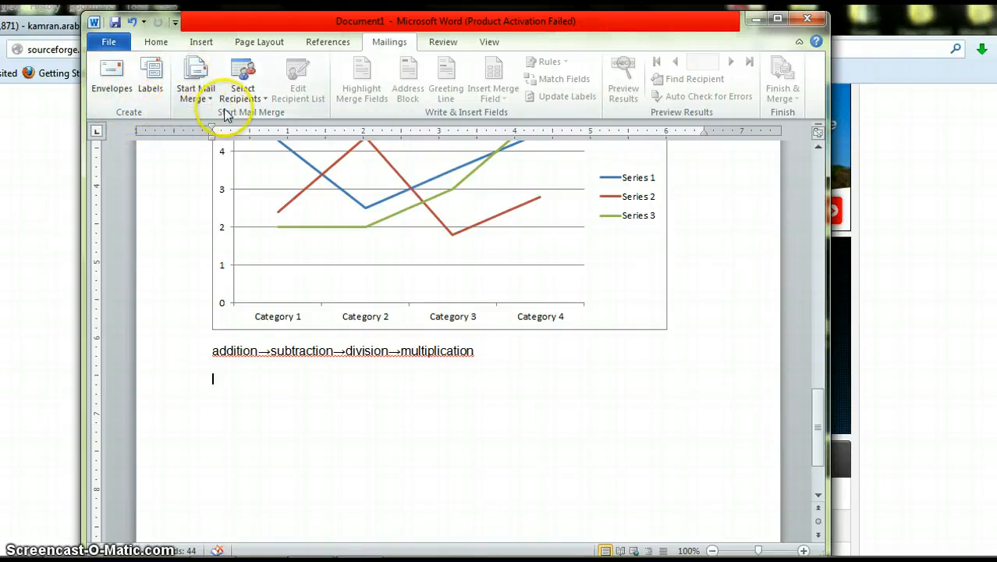
left_click(447, 43)
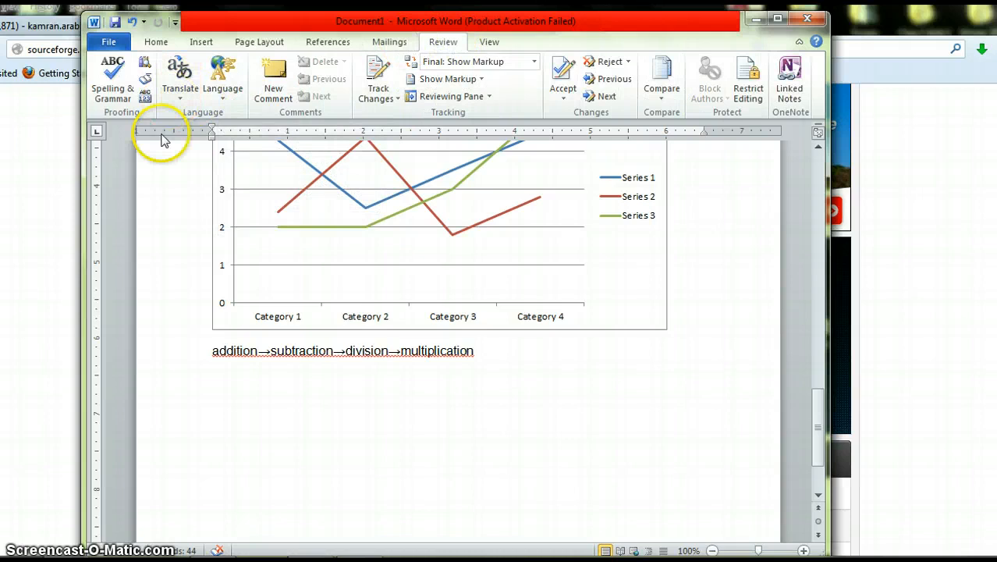
left_click(111, 87)
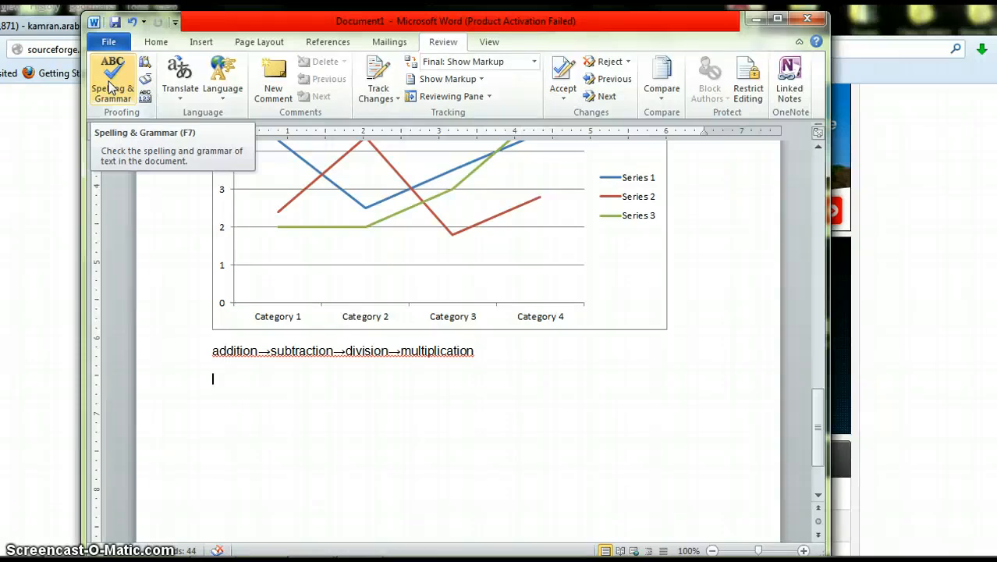
left_click(109, 81)
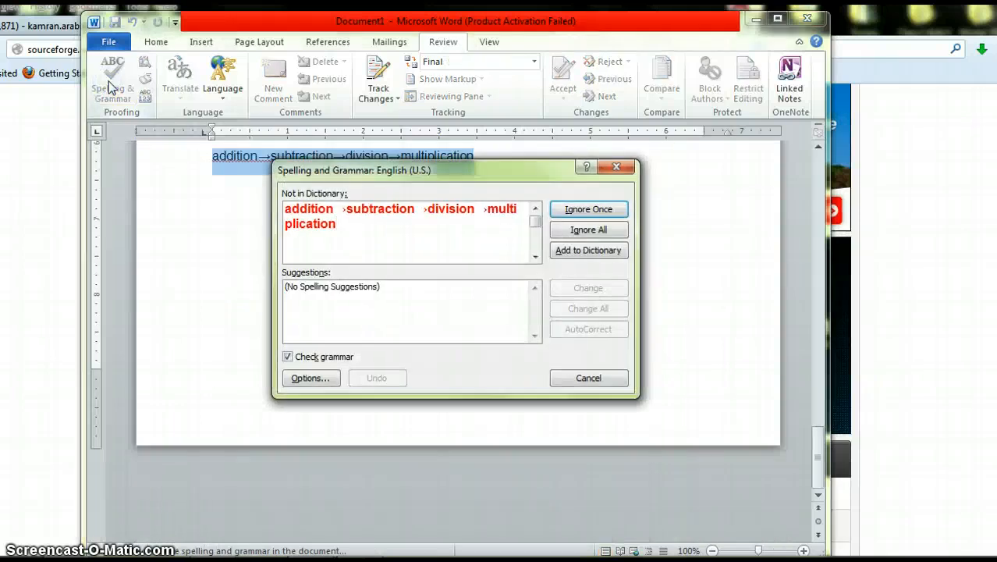